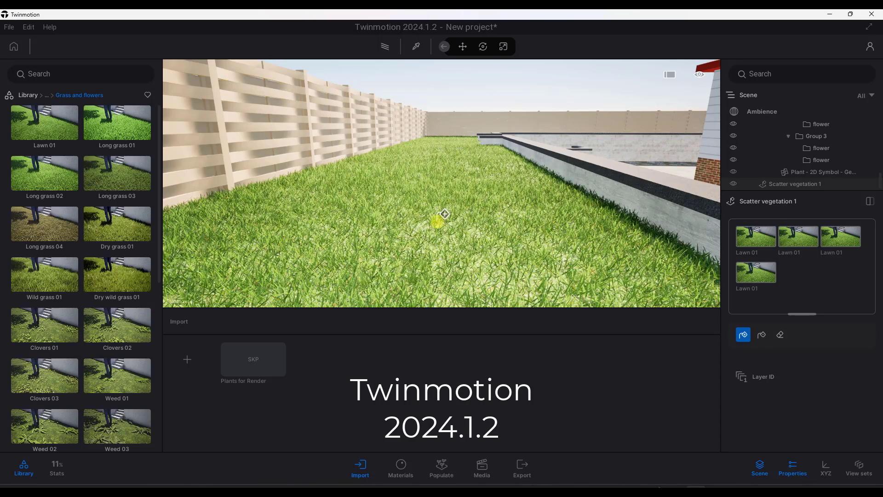
pyautogui.moveTo(451, 236); pyautogui.dragTo(265, 196, button='right')
pyautogui.moveTo(271, 189)
pyautogui.mouseDown()
pyautogui.moveTo(434, 187)
pyautogui.moveTo(470, 196)
pyautogui.mouseUp()
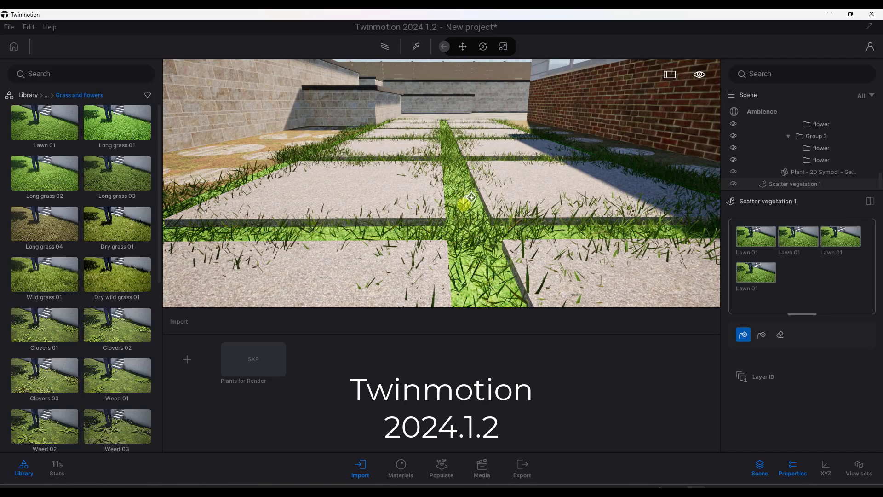
pyautogui.moveTo(468, 202)
pyautogui.mouseDown(button='middle')
pyautogui.moveTo(476, 287)
pyautogui.moveTo(477, 197)
pyautogui.mouseUp(button='middle')
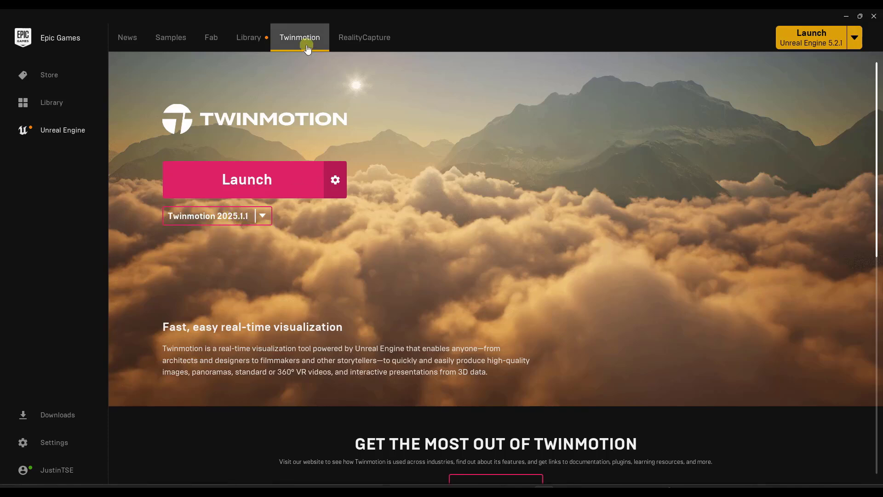
# - Launch Twinmotion version 2025.1.1 from the Epic Games launcher
pyautogui.click(262, 215)
pyautogui.click(238, 231)
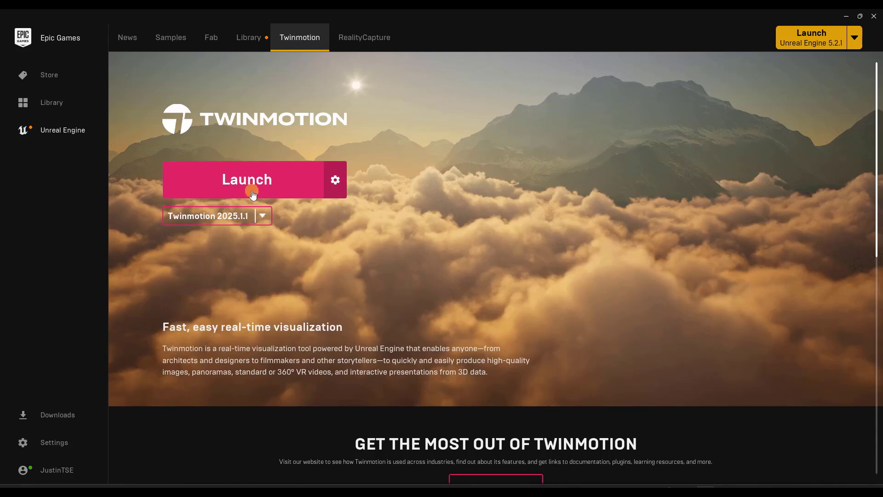
pyautogui.click(252, 193)
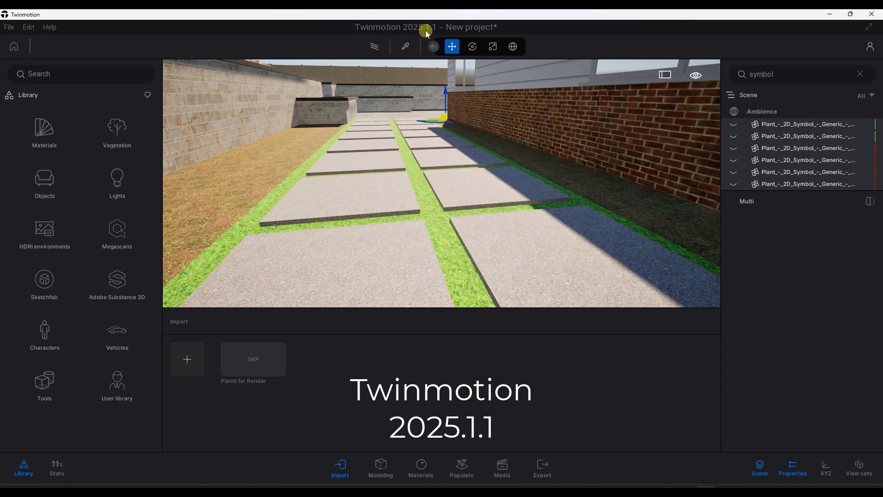
# - Apply the library's 3D Grass material to the green strips between the concrete pavers
pyautogui.click(26, 137)
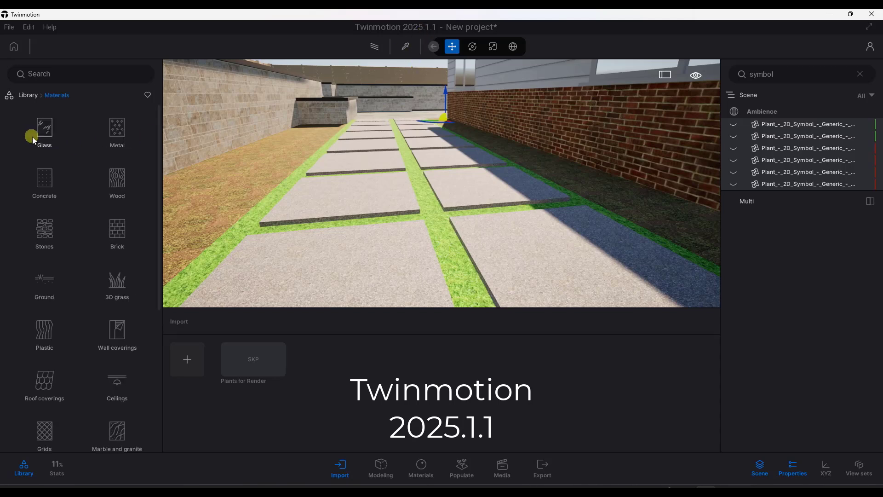
pyautogui.click(116, 286)
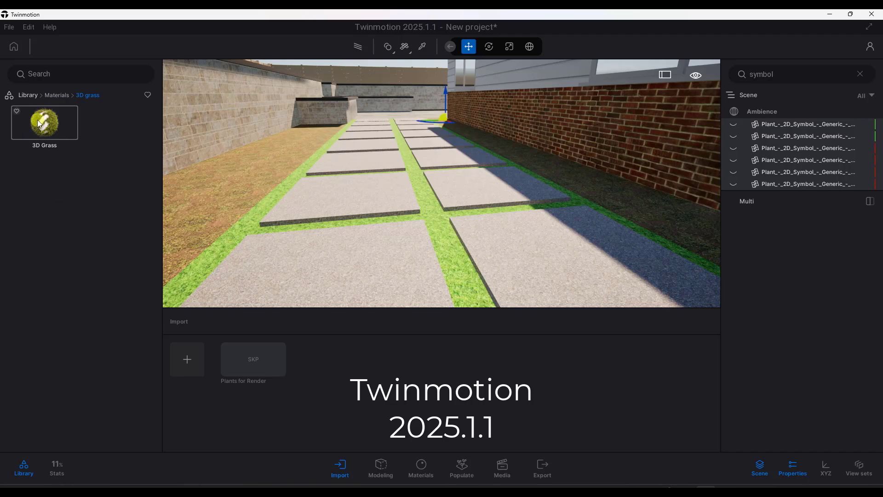
pyautogui.moveTo(38, 121); pyautogui.dragTo(442, 239)
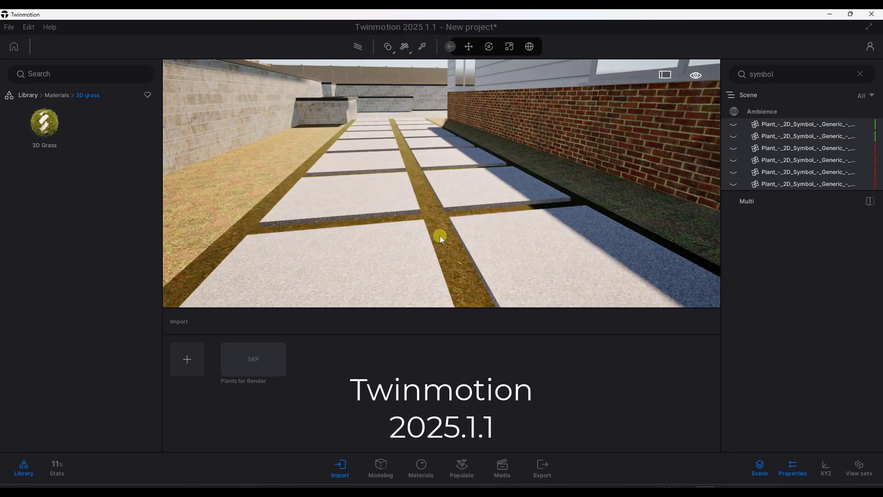
# - Set the scale of the 3D grass between the pavers to 0.8
pyautogui.scroll(2, 445, 239)
pyautogui.scroll(3, 448, 236)
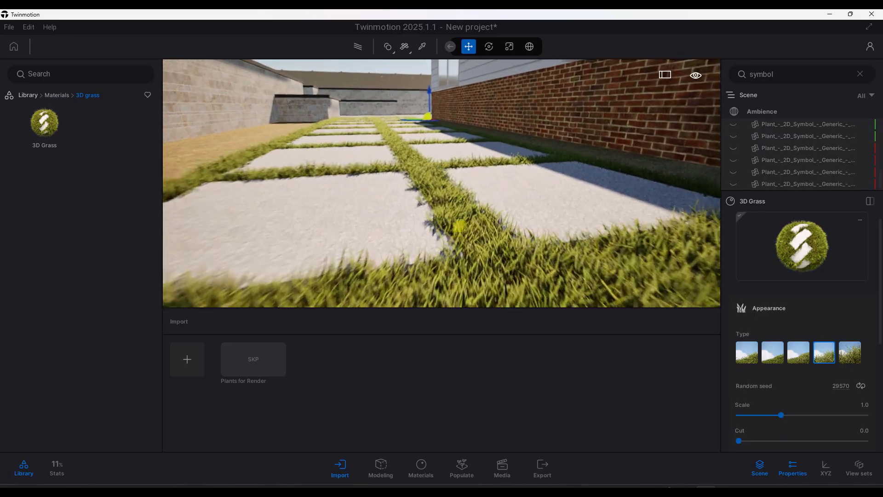
pyautogui.scroll(-3, 434, 229)
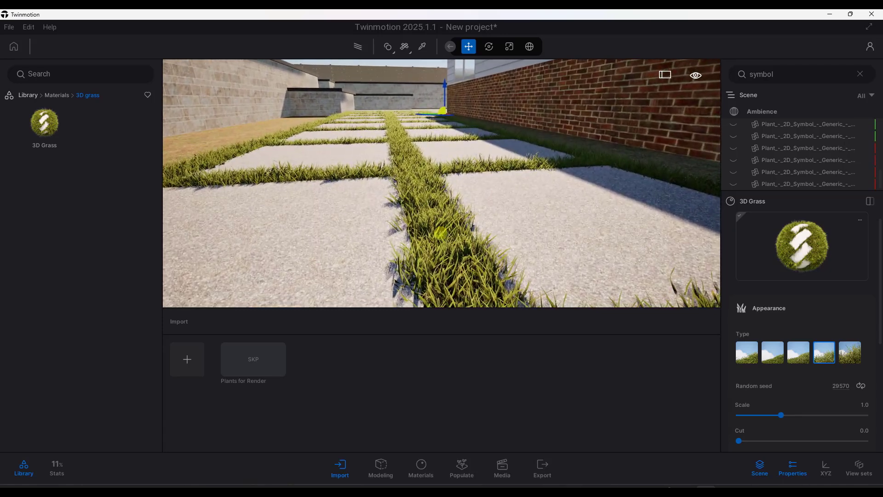
pyautogui.moveTo(441, 233); pyautogui.dragTo(430, 209)
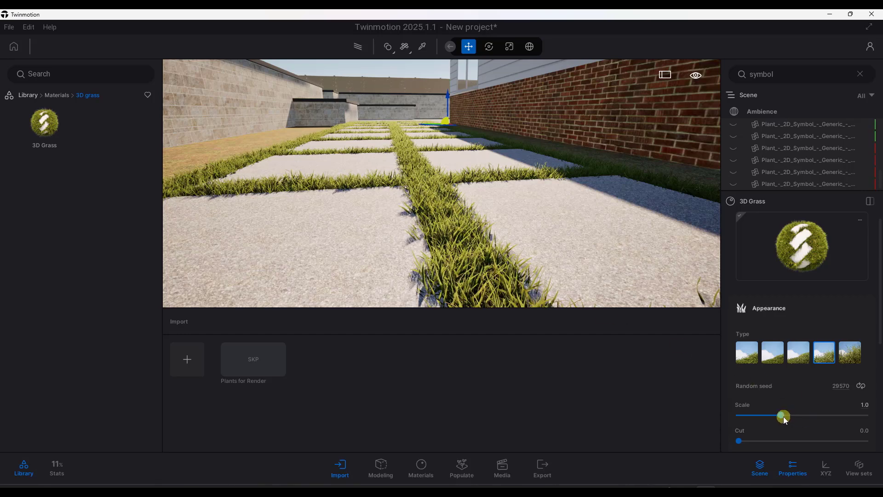
pyautogui.moveTo(783, 419); pyautogui.dragTo(767, 415)
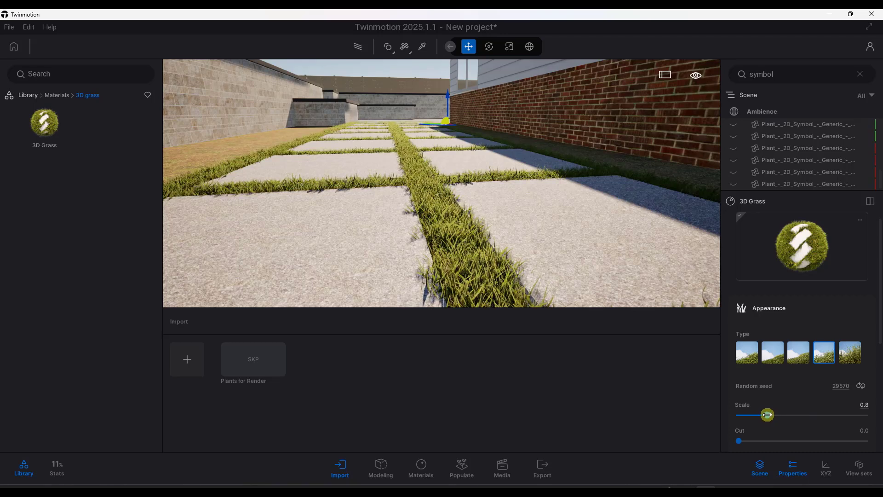
# - Apply the 3D Grass material to the large lawn beside the wooden fence
pyautogui.moveTo(508, 252); pyautogui.dragTo(397, 241)
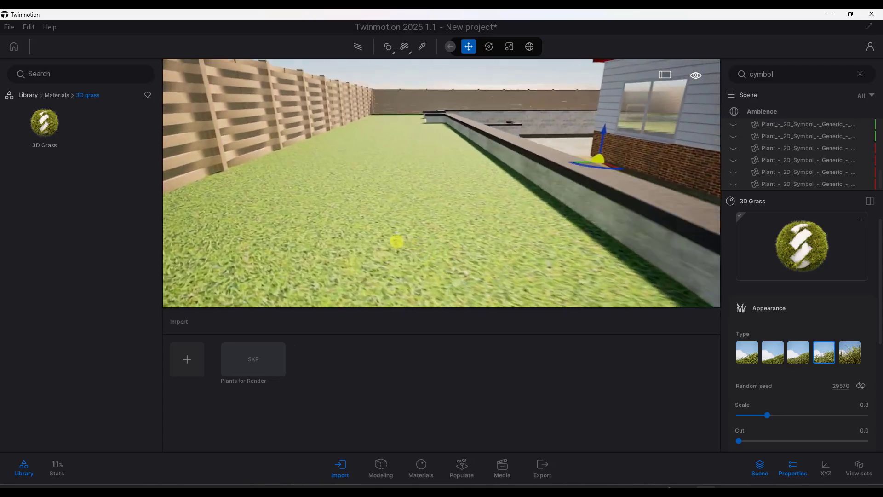
pyautogui.click(403, 212)
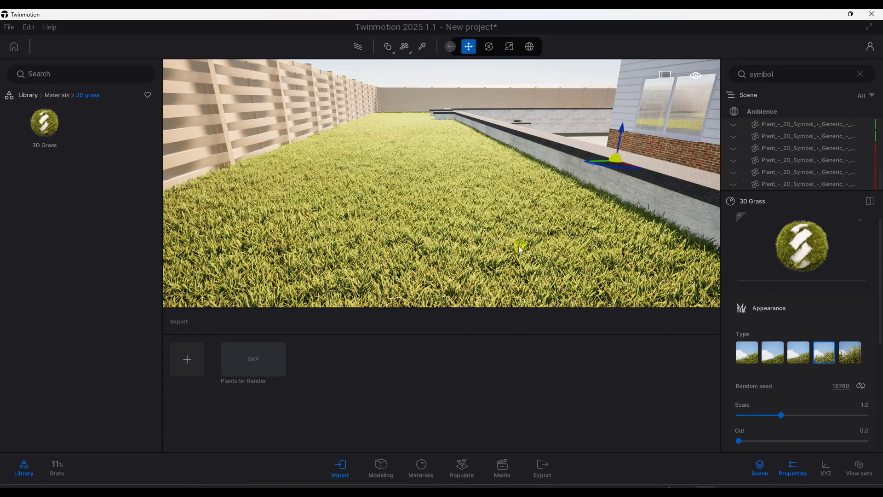
pyautogui.moveTo(491, 226)
pyautogui.mouseDown()
pyautogui.moveTo(492, 192)
pyautogui.moveTo(421, 195)
pyautogui.mouseUp()
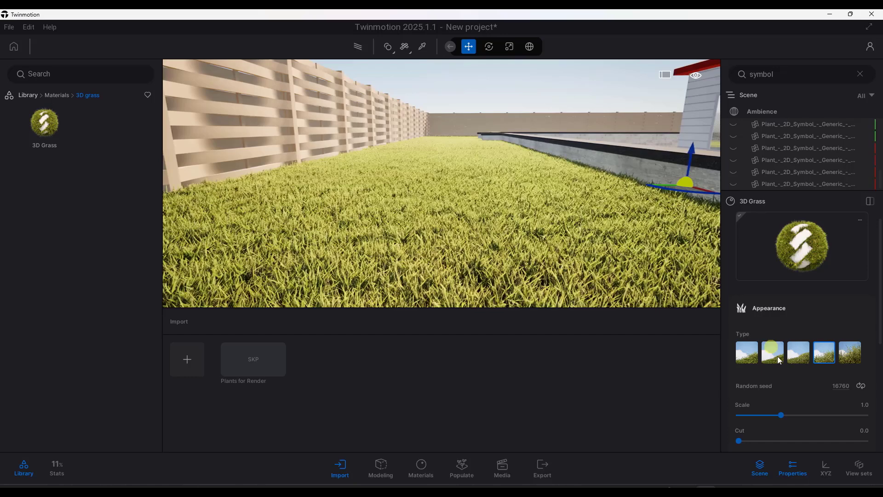
# - Try the lawn's different grass types, starting with Flat grass and ending on Field grass
pyautogui.click(746, 360)
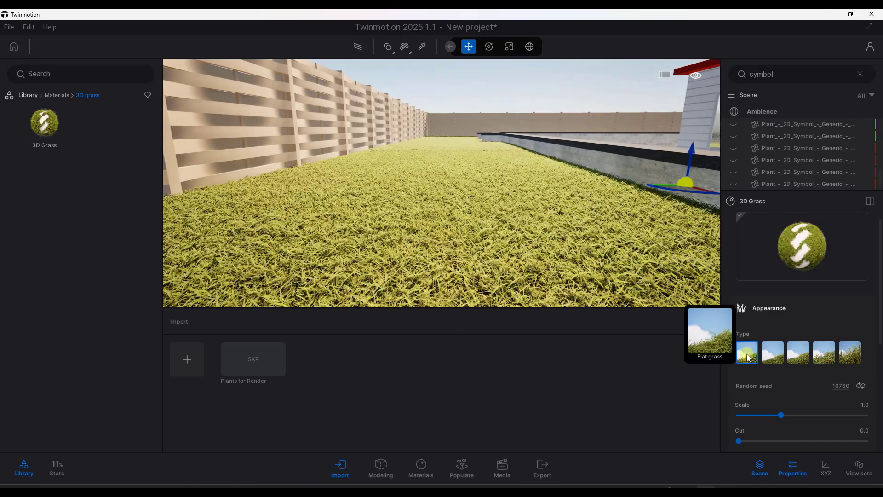
pyautogui.click(778, 357)
pyautogui.click(831, 357)
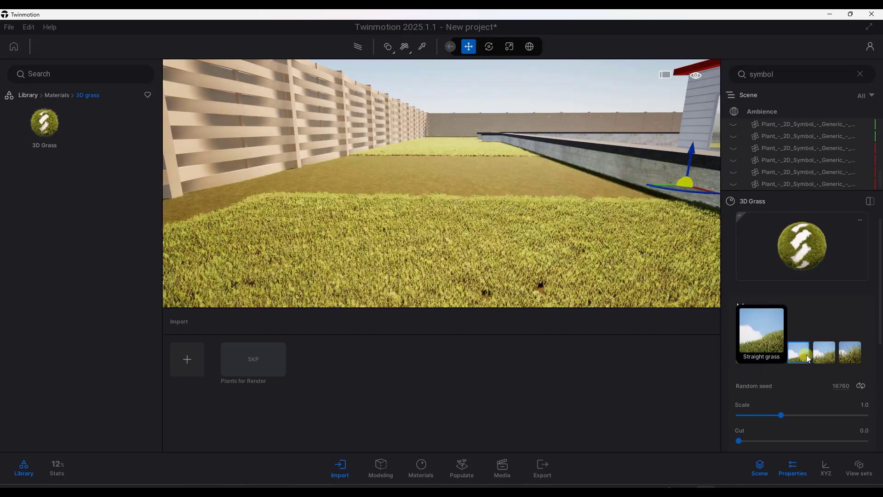
pyautogui.click(850, 357)
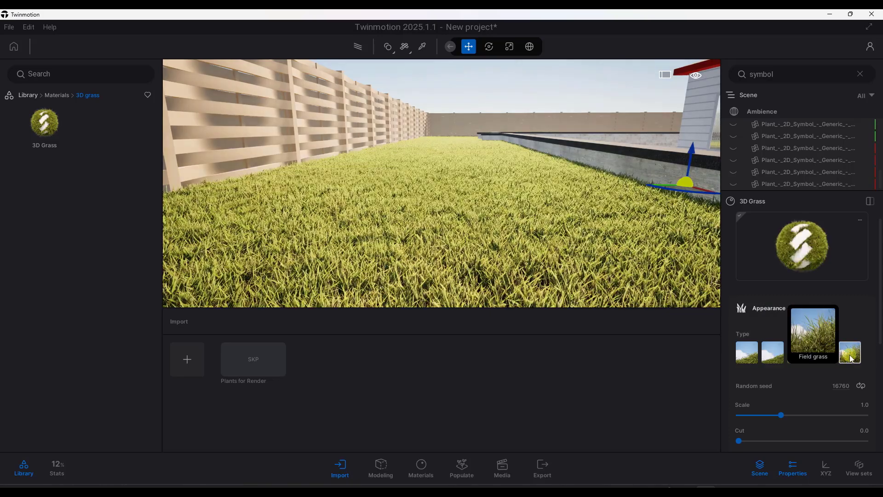
# - Set the lawn grass scale to 1.8 and its cut to 0.4
pyautogui.moveTo(566, 248); pyautogui.dragTo(518, 224, button='right')
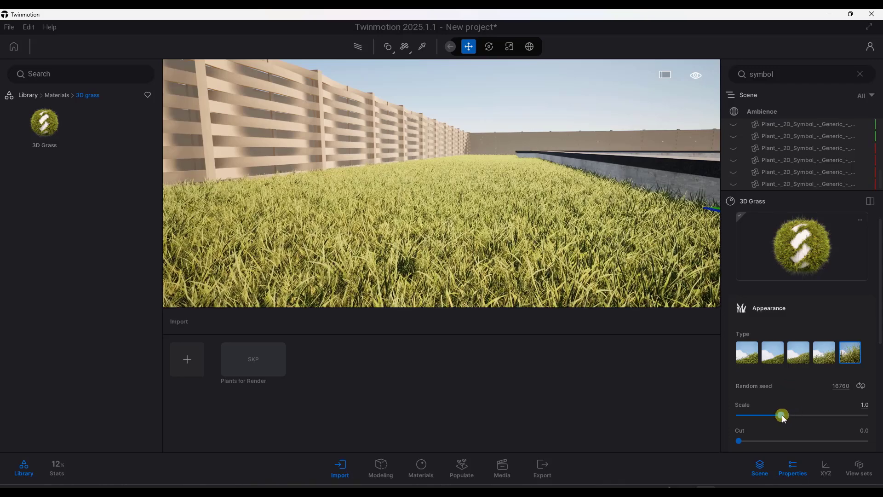
pyautogui.moveTo(783, 417); pyautogui.dragTo(850, 423)
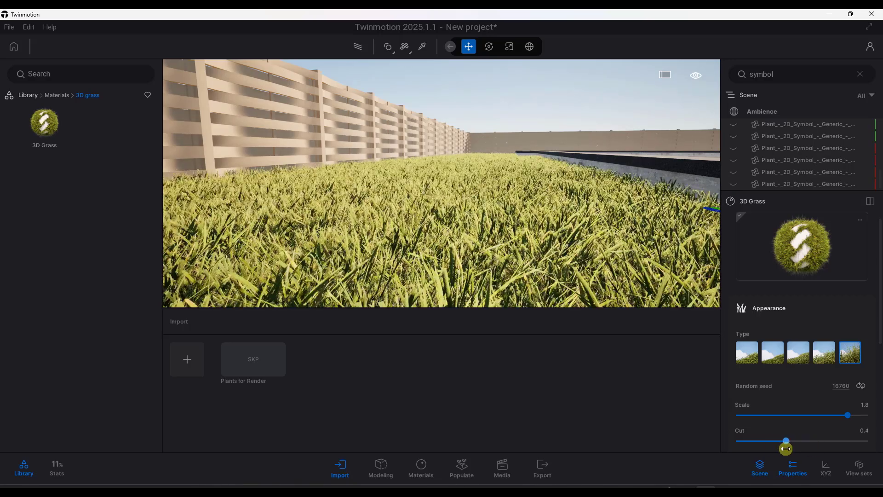
pyautogui.moveTo(652, 310); pyautogui.dragTo(552, 147)
# - Switch the lawn to the second grass type and randomize its seed before and after the change
pyautogui.click(856, 386)
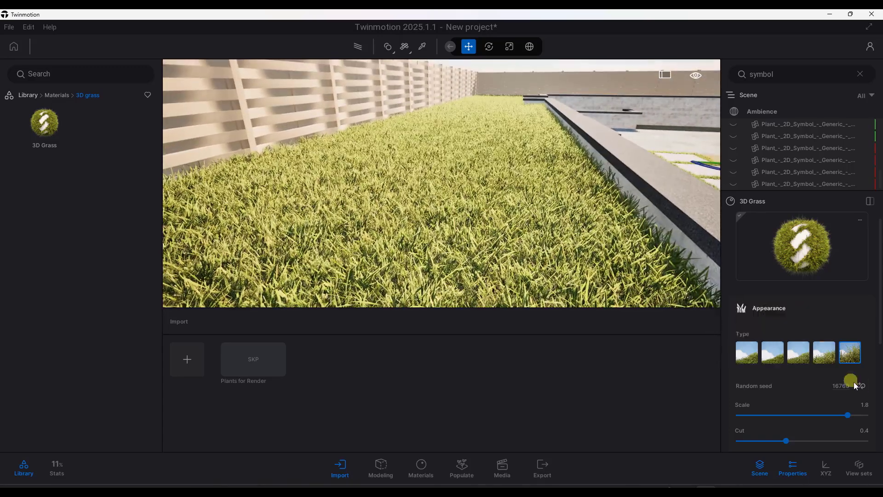
pyautogui.click(864, 389)
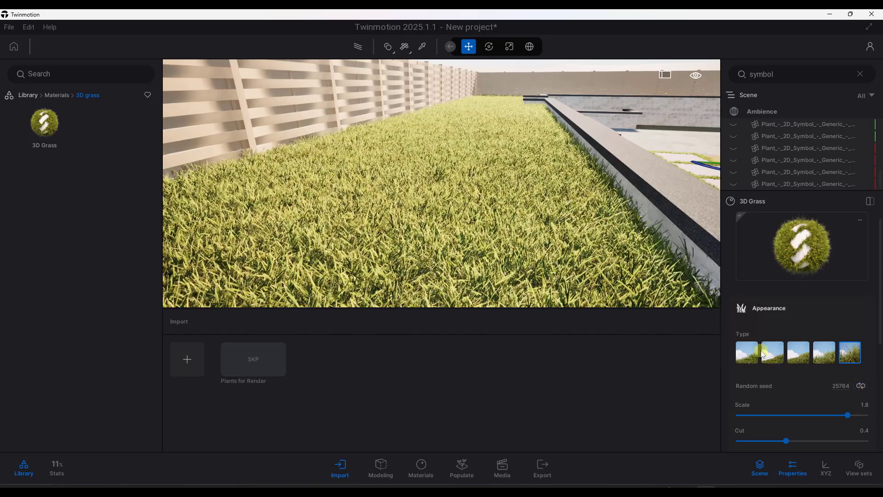
pyautogui.click(772, 354)
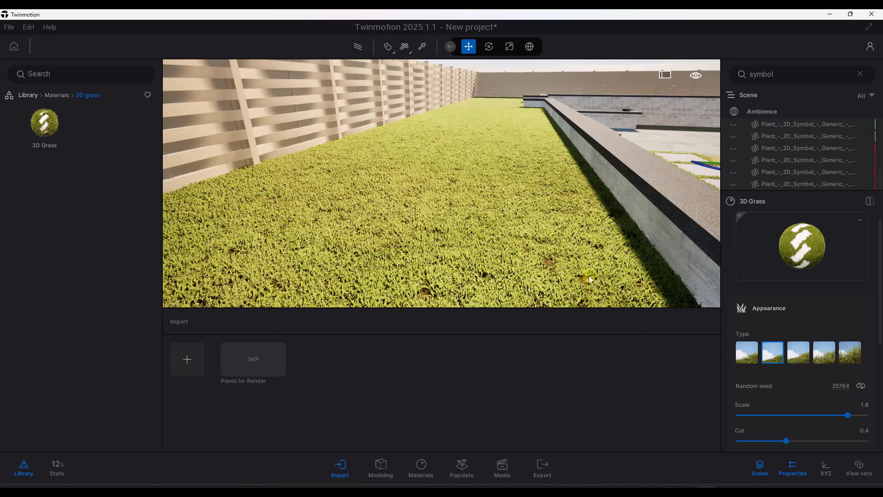
pyautogui.click(863, 387)
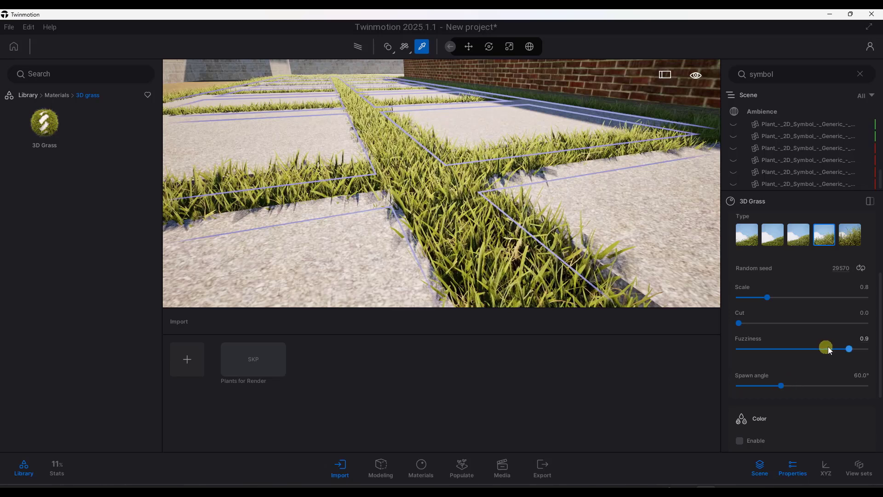
# - Set the fuzziness of the grass between the pavers to 0.5 and increase its spawn angle
pyautogui.moveTo(849, 350); pyautogui.dragTo(803, 361)
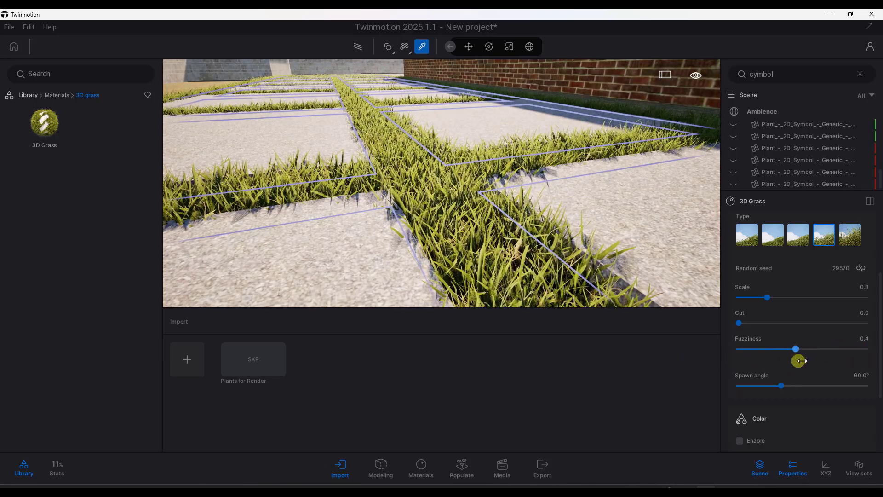
pyautogui.scroll(-1, 794, 354)
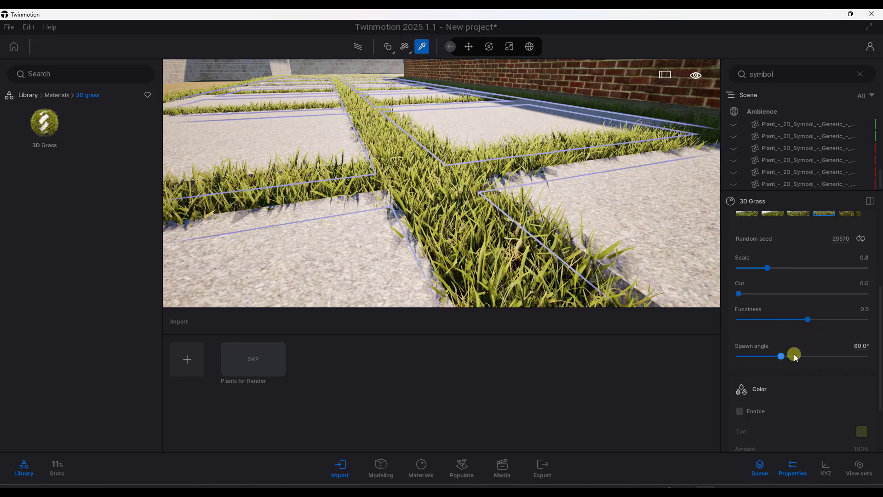
pyautogui.moveTo(783, 358); pyautogui.dragTo(805, 358)
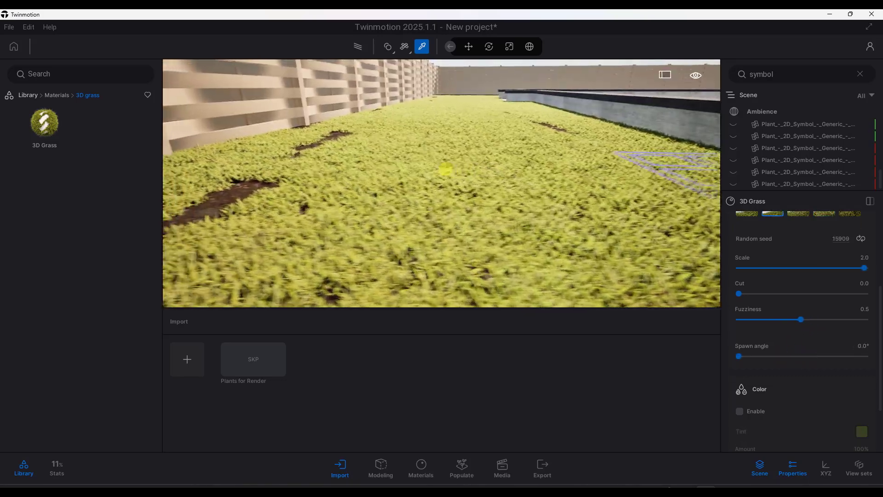
# - Try a lawn grass spawn angle of 0.7°, set it to 80.9°, and randomize the seed at each setting
pyautogui.moveTo(485, 159); pyautogui.dragTo(523, 165, button='middle')
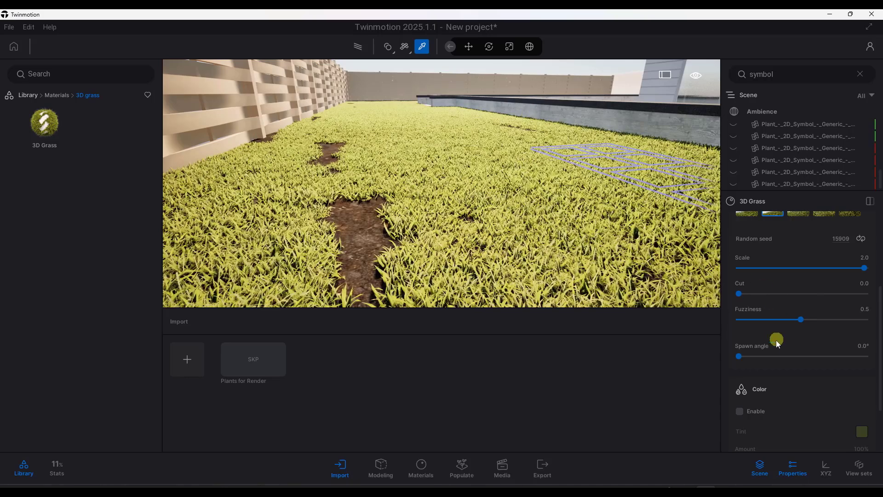
pyautogui.moveTo(742, 358)
pyautogui.mouseDown()
pyautogui.moveTo(869, 360)
pyautogui.moveTo(735, 361)
pyautogui.mouseUp()
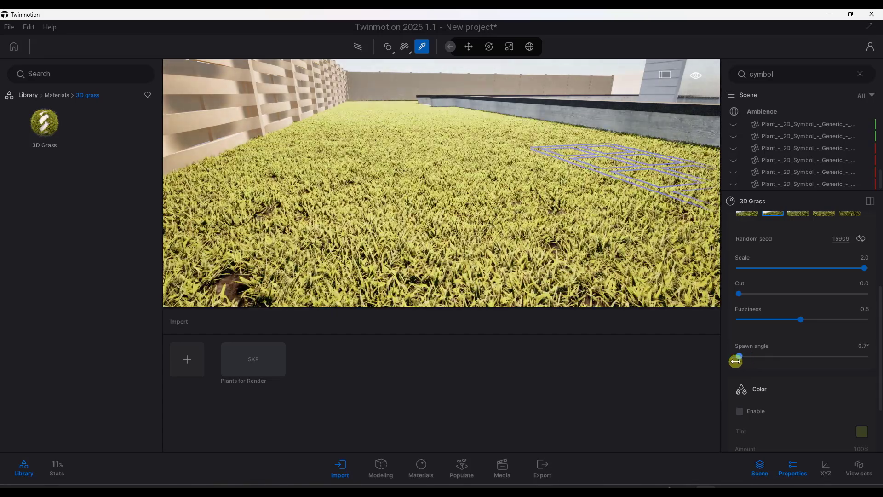
pyautogui.click(861, 240)
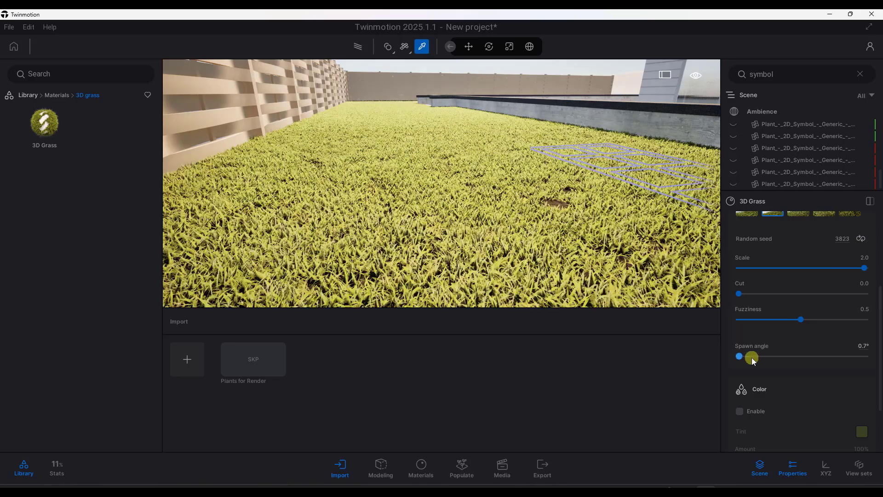
pyautogui.moveTo(753, 361); pyautogui.dragTo(799, 361)
pyautogui.click(860, 243)
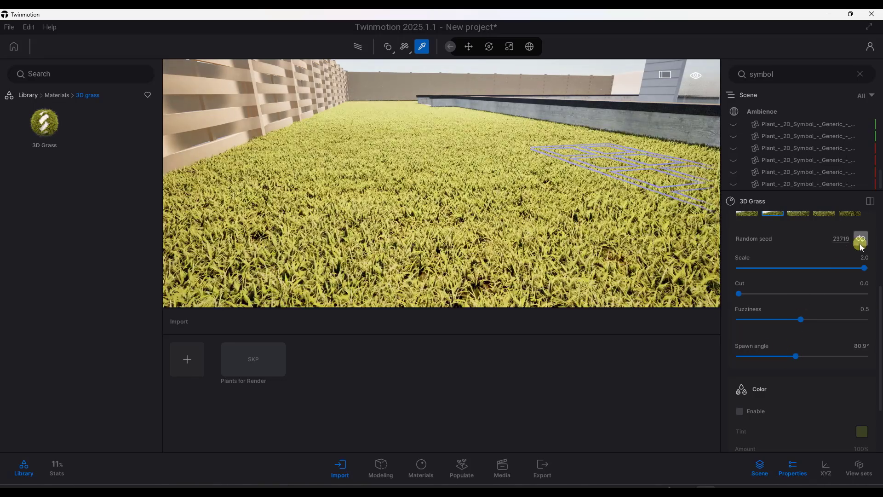
# - Switch the lawn beside the fence to the fourth grass type
pyautogui.moveTo(511, 204); pyautogui.dragTo(444, 226)
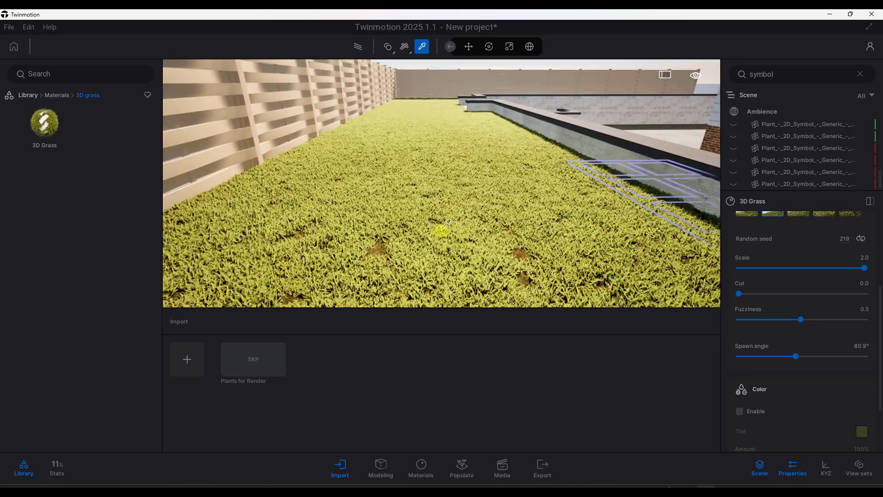
pyautogui.click(823, 213)
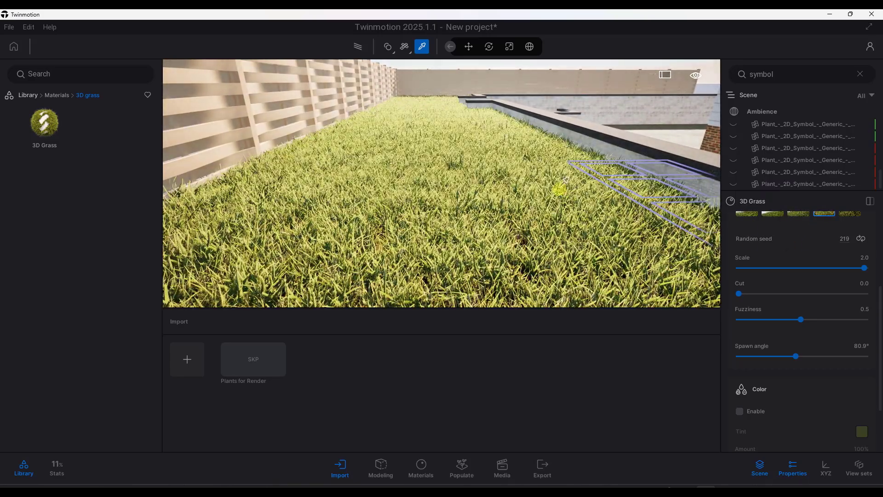
# - Enable color on the lawn's 3D Grass material and shift its tint to a yellower olive green
pyautogui.scroll(-3, 800, 349)
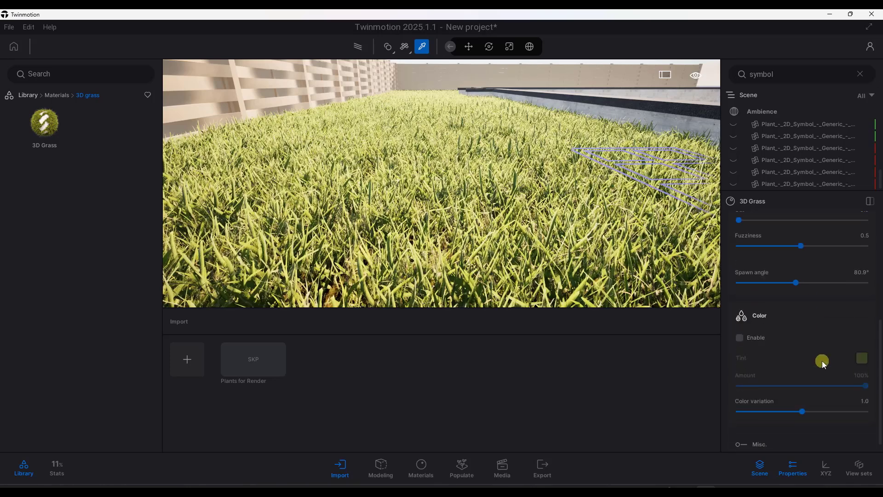
pyautogui.click(748, 330)
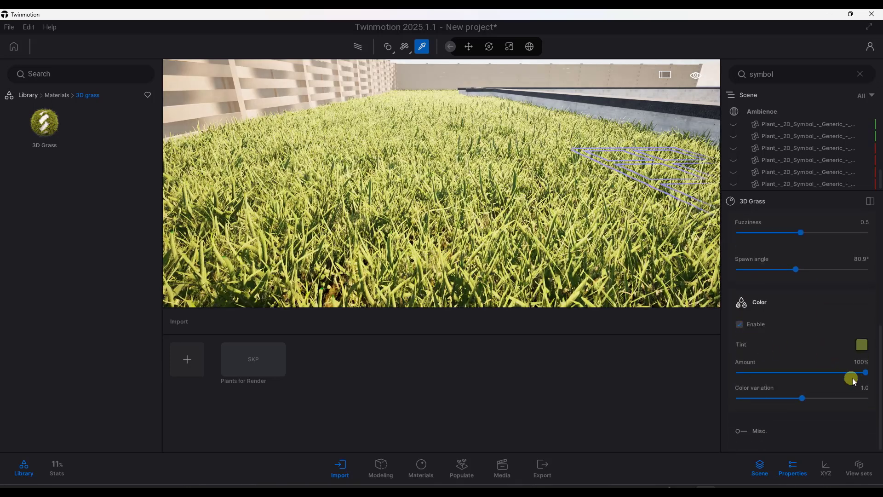
pyautogui.moveTo(849, 371); pyautogui.dragTo(876, 369)
pyautogui.click(863, 344)
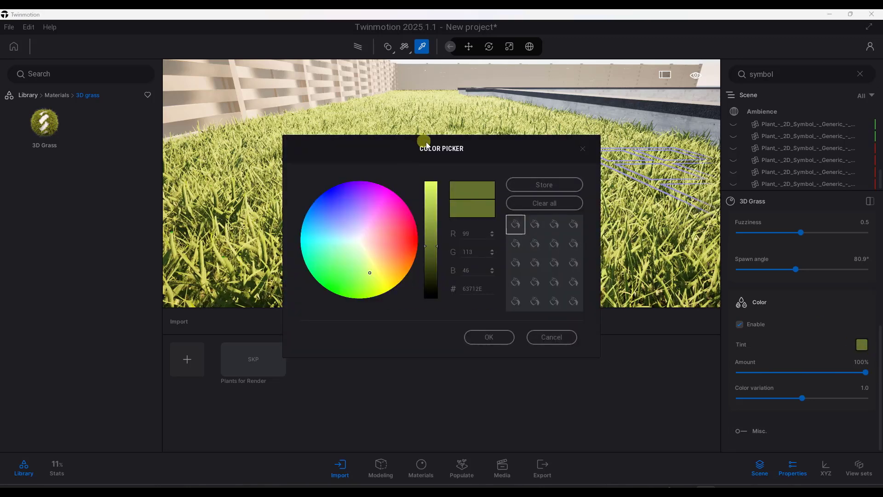
pyautogui.moveTo(388, 146); pyautogui.dragTo(543, 125)
pyautogui.moveTo(522, 250)
pyautogui.mouseDown()
pyautogui.moveTo(532, 267)
pyautogui.moveTo(532, 255)
pyautogui.mouseUp()
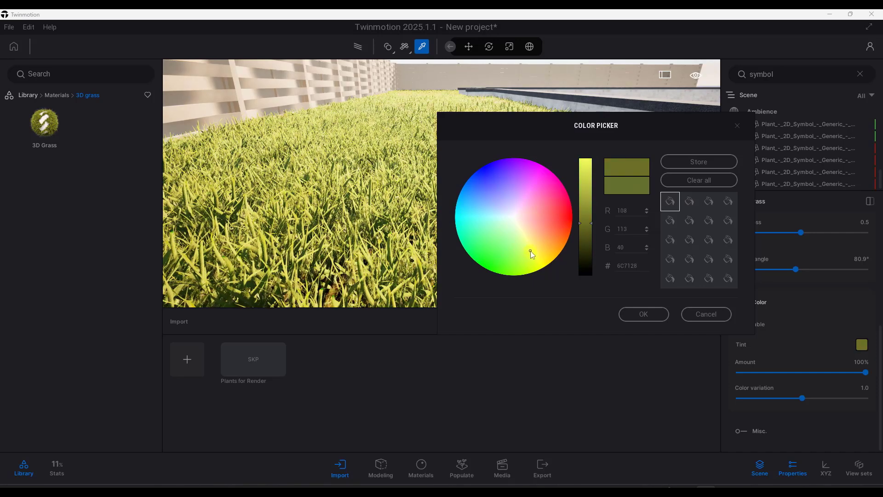
pyautogui.click(650, 315)
# - Try a tint amount of 63% with a color variation of 1.5 on the lawn grass
pyautogui.moveTo(866, 374); pyautogui.dragTo(845, 382)
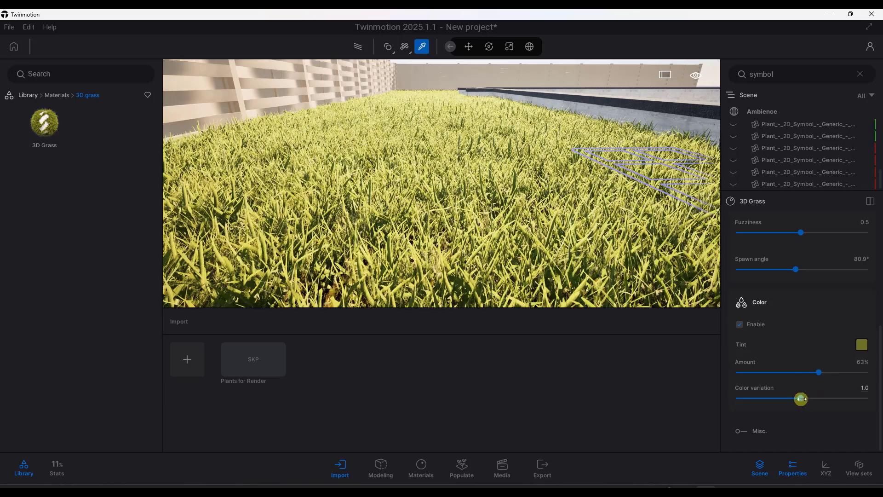
pyautogui.moveTo(801, 399); pyautogui.dragTo(837, 407)
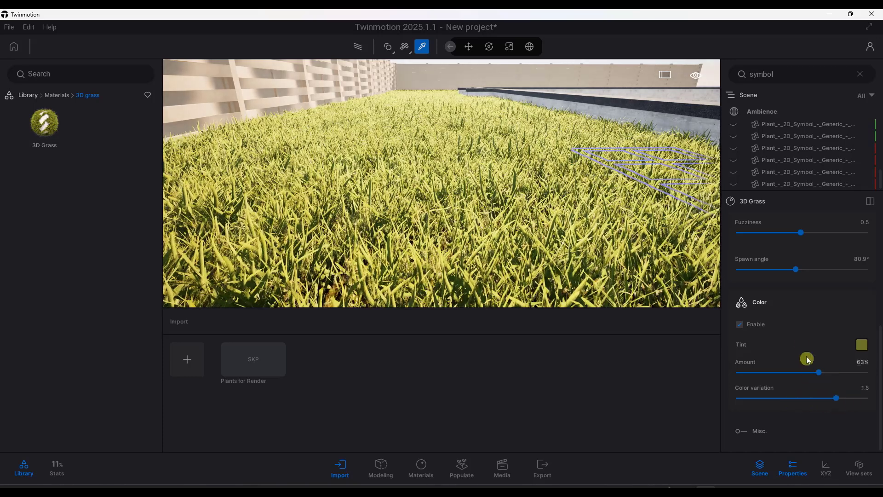
pyautogui.scroll(-5, 565, 211)
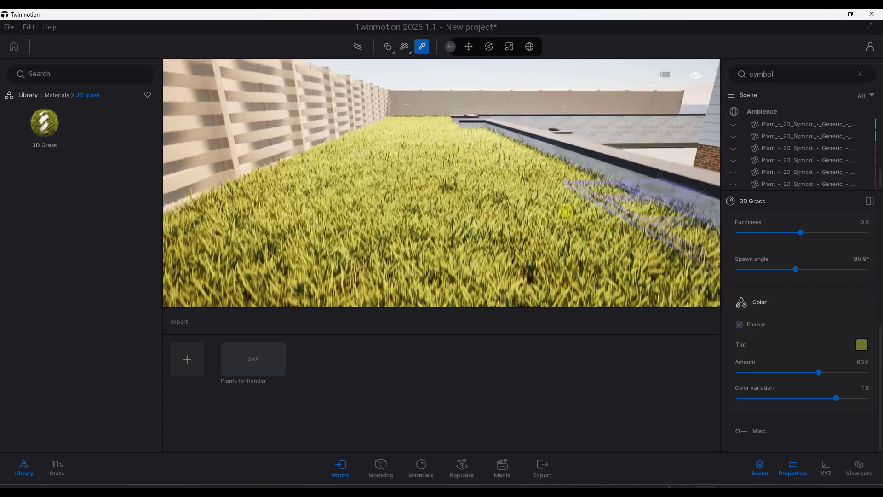
pyautogui.moveTo(566, 211); pyautogui.dragTo(585, 223)
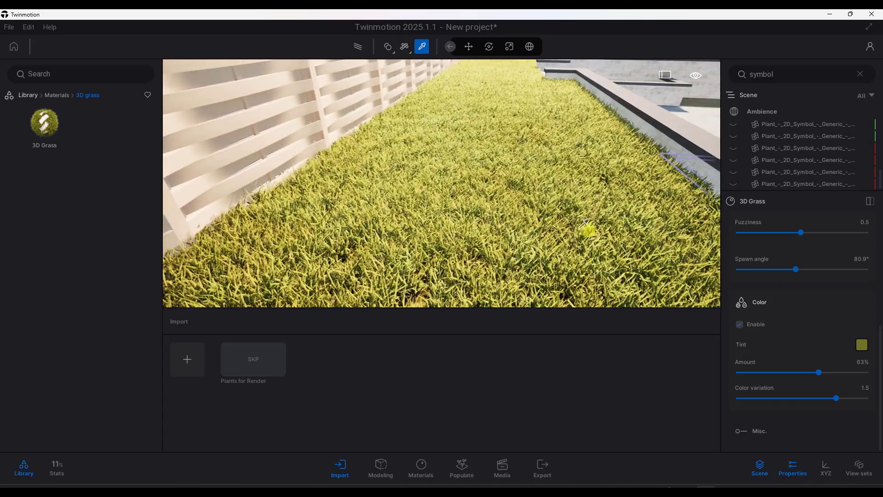
# - Darken the grass tint to the deep olive color 3C3C14
pyautogui.click(862, 344)
pyautogui.moveTo(450, 151); pyautogui.dragTo(676, 90)
pyautogui.moveTo(653, 184); pyautogui.dragTo(653, 207)
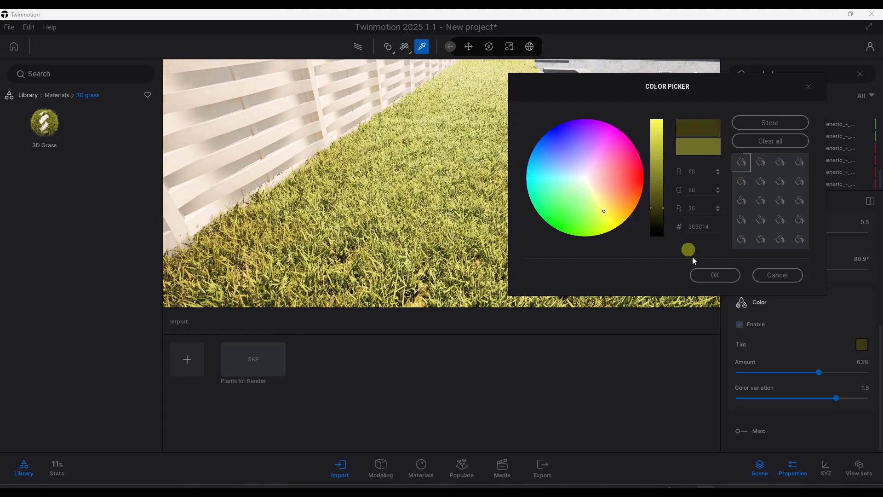
pyautogui.click(715, 275)
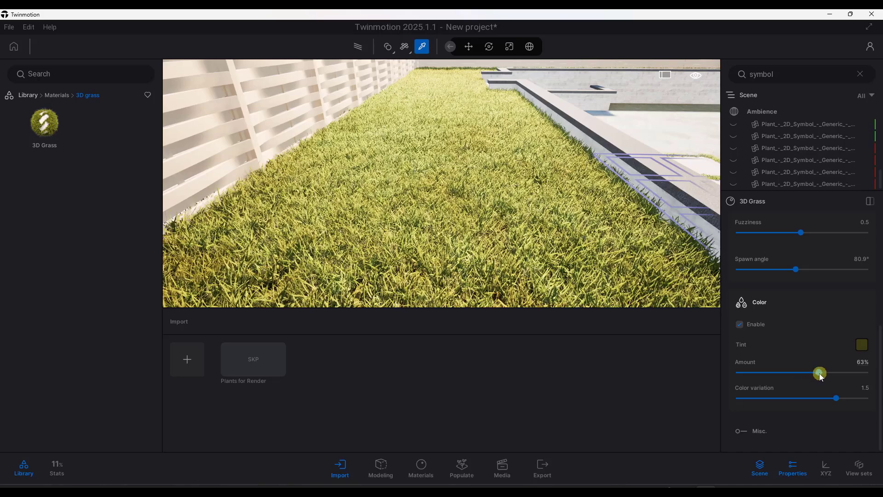
# - Set the grass tint amount to 100% and the color variation to 0.5
pyautogui.moveTo(819, 372); pyautogui.dragTo(867, 372)
pyautogui.moveTo(834, 397); pyautogui.dragTo(773, 412)
pyautogui.moveTo(865, 372); pyautogui.dragTo(842, 364)
# - Examine the grass's wind and weather options, then inspect the tinted grass on the lawn and between the pavers with material picking ended
pyautogui.scroll(-1, 811, 366)
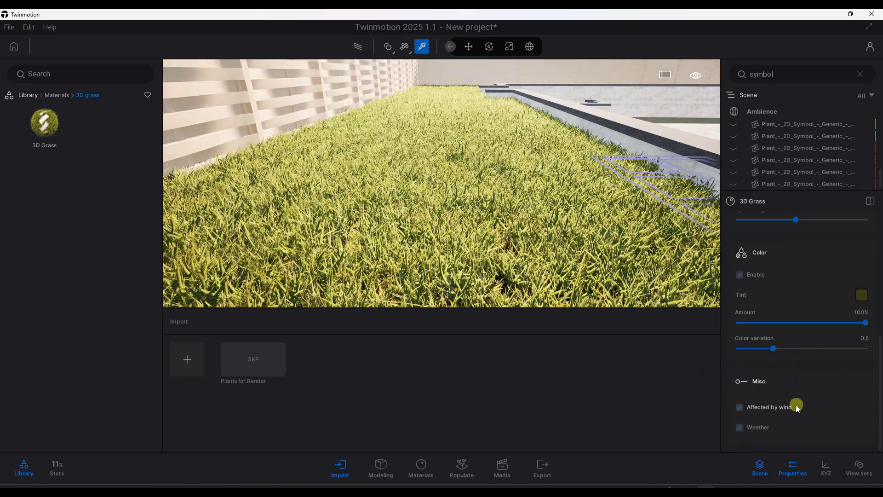
pyautogui.moveTo(576, 231); pyautogui.dragTo(606, 221, button='right')
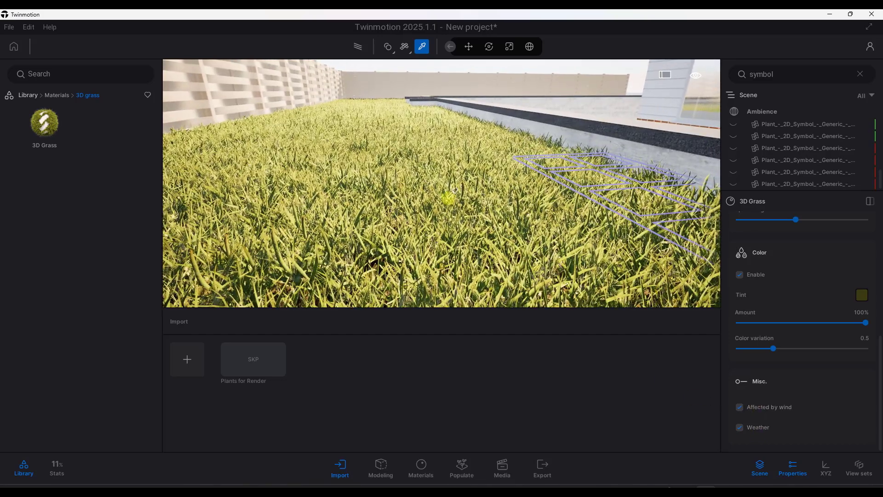
pyautogui.moveTo(450, 197); pyautogui.dragTo(527, 286, button='right')
pyautogui.press('Escape')
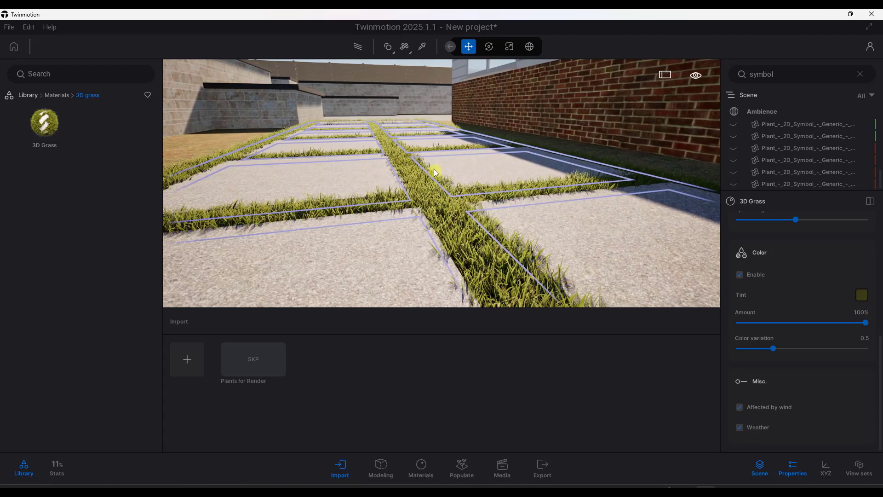